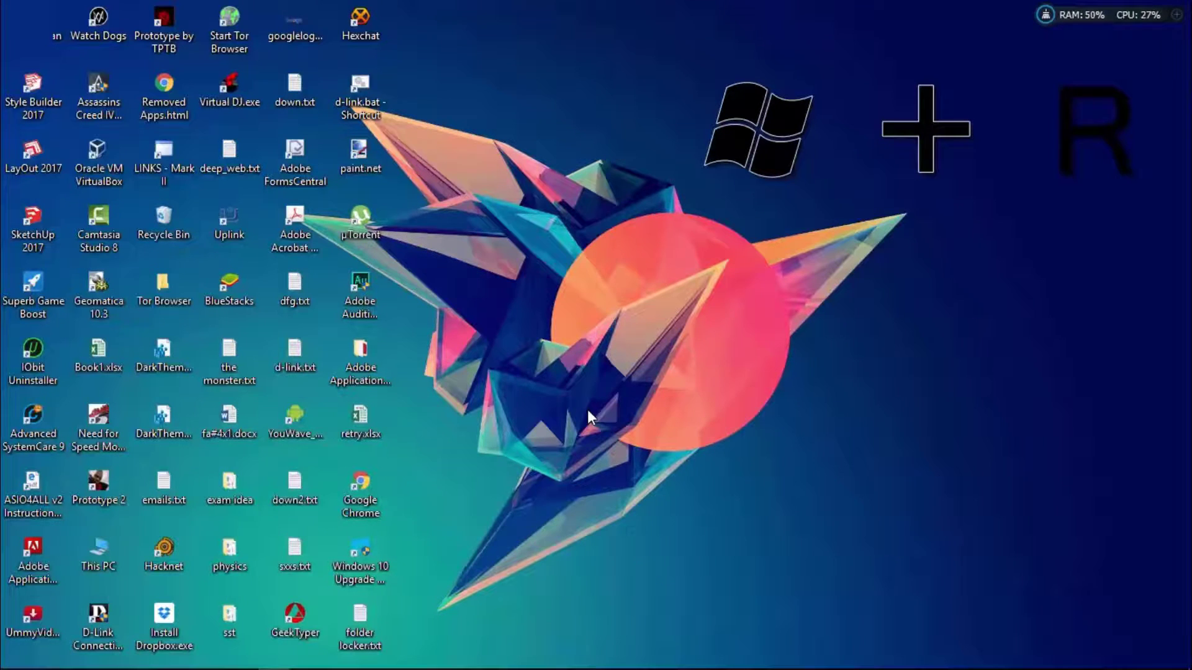
# Launch Notepad from the Run dialog and maximize its blank window
pyautogui.press('super+r')
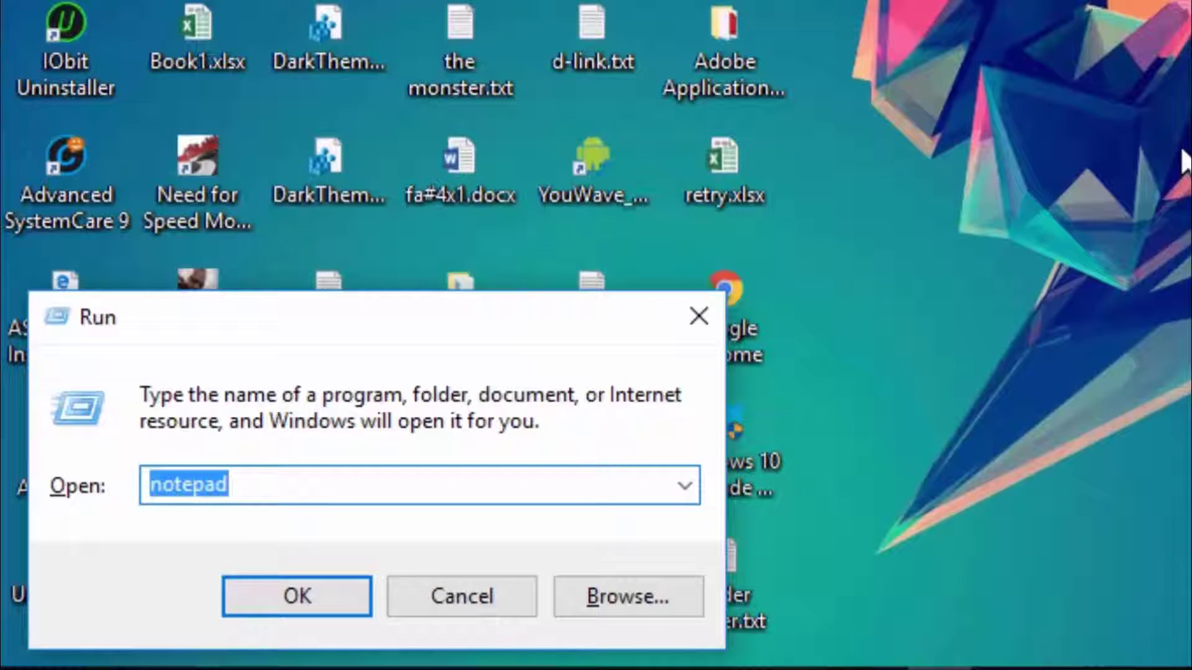
pyautogui.write('notep')
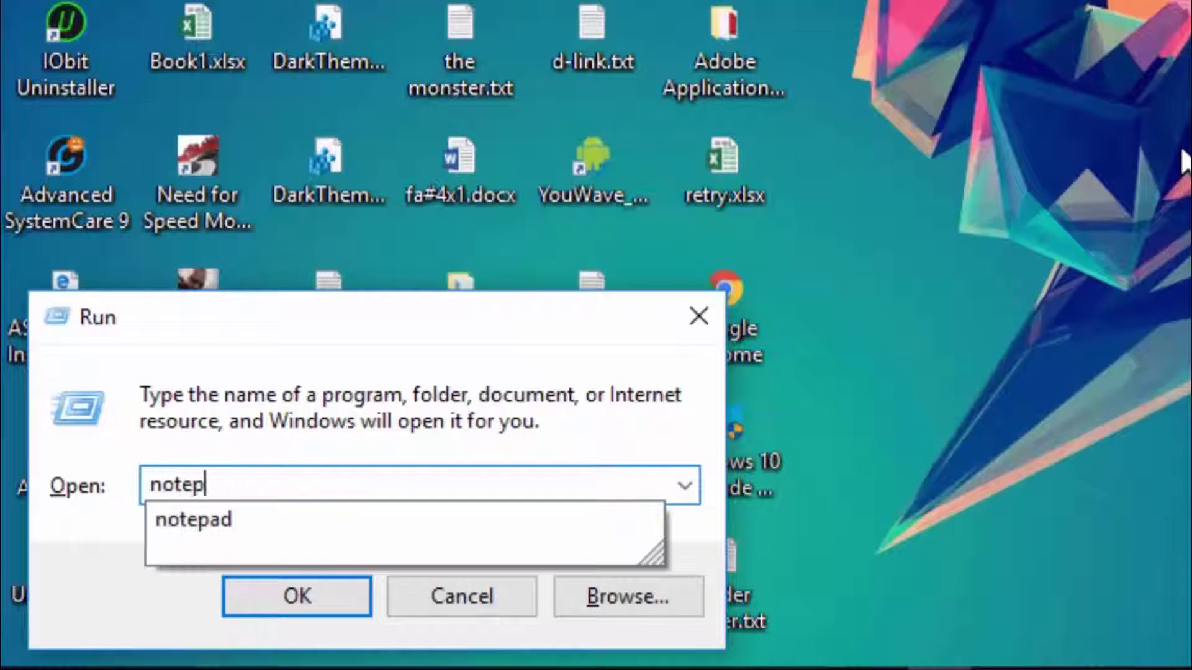
pyautogui.write('ad')
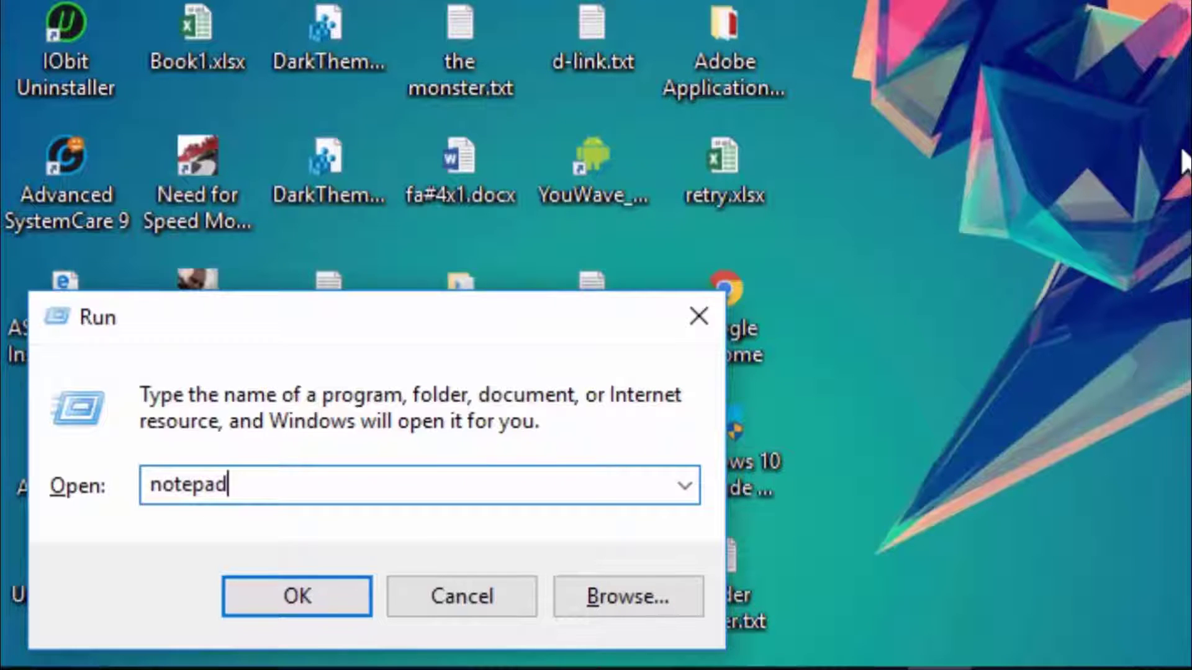
pyautogui.press('Return')
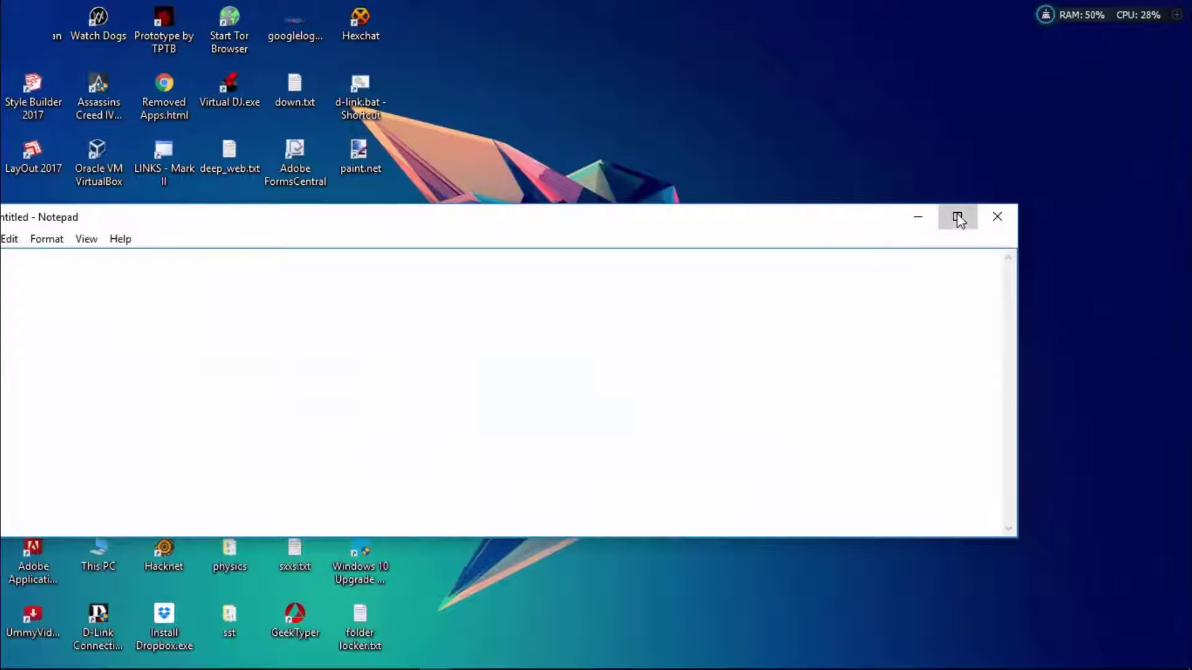
pyautogui.click(957, 216)
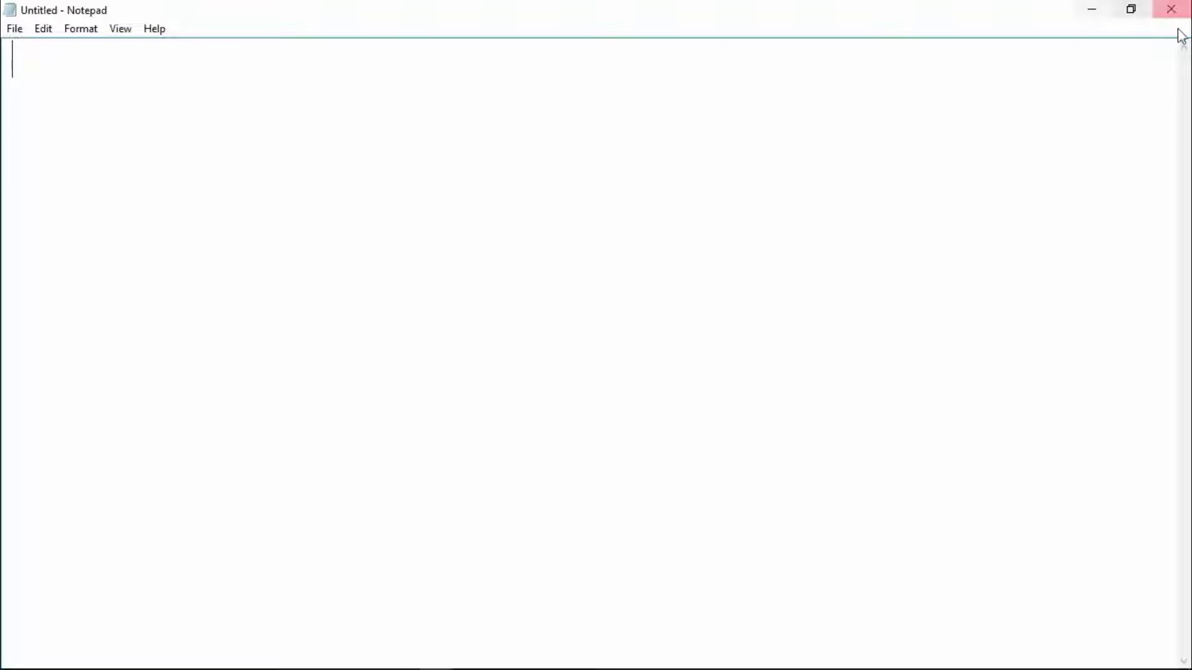
# Close the blank Notepad, switch to the script window and review its 'Your computer has been hacked.' message
pyautogui.click(1171, 9)
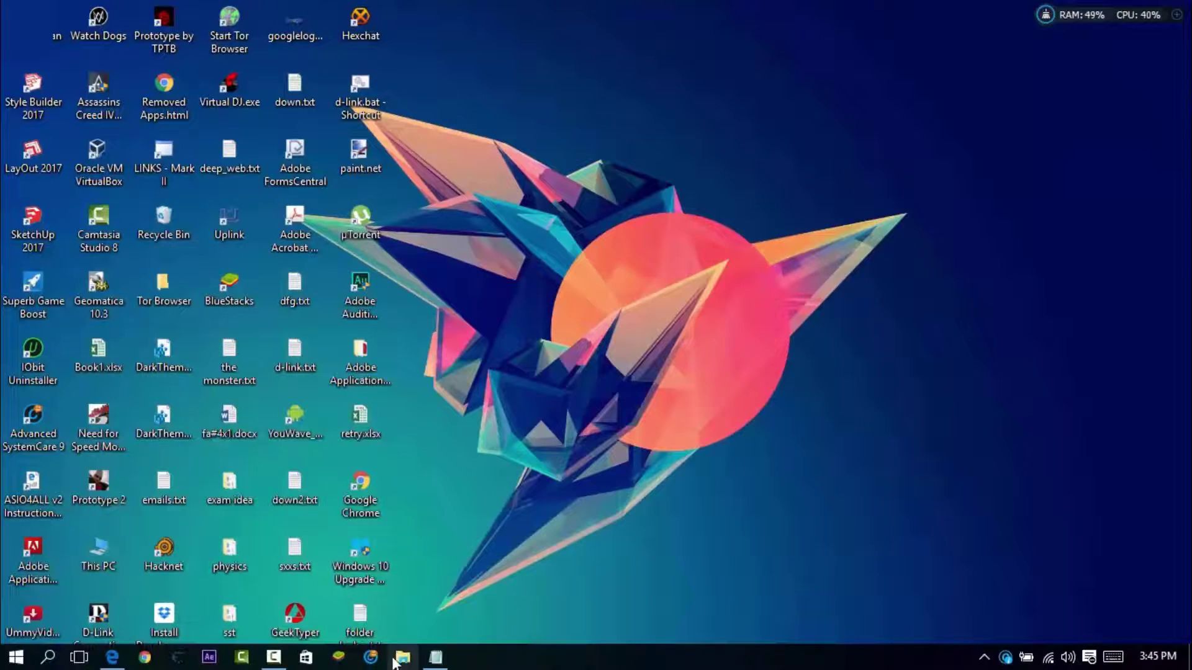
pyautogui.click(435, 657)
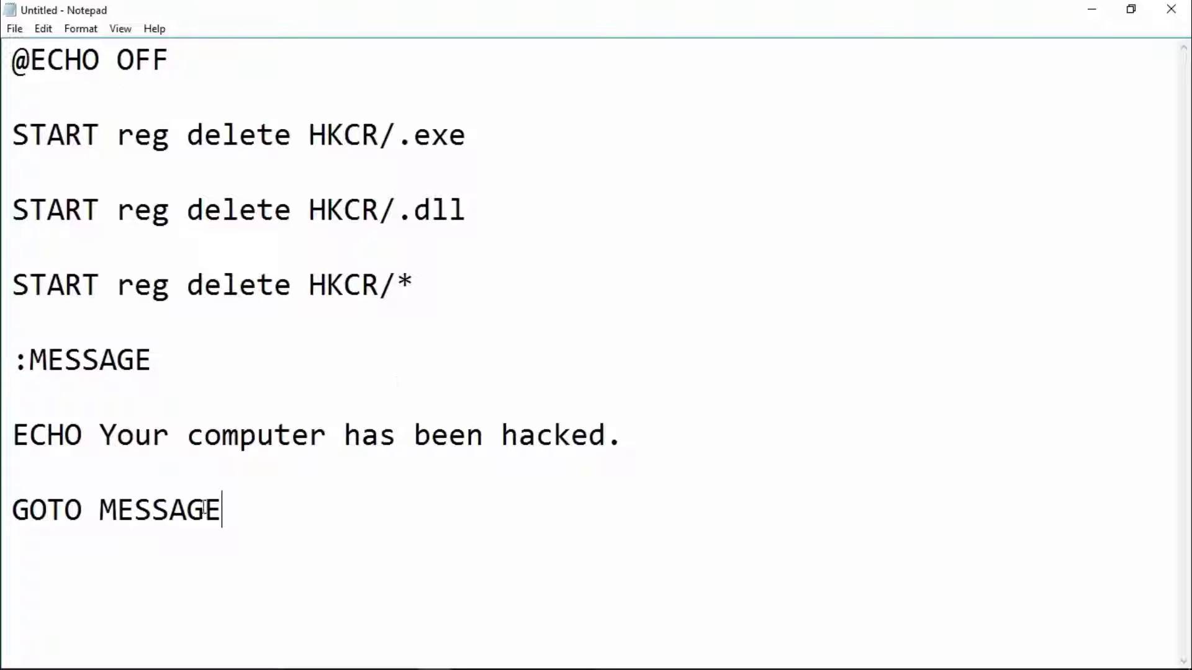
pyautogui.moveTo(622, 435); pyautogui.dragTo(98, 435)
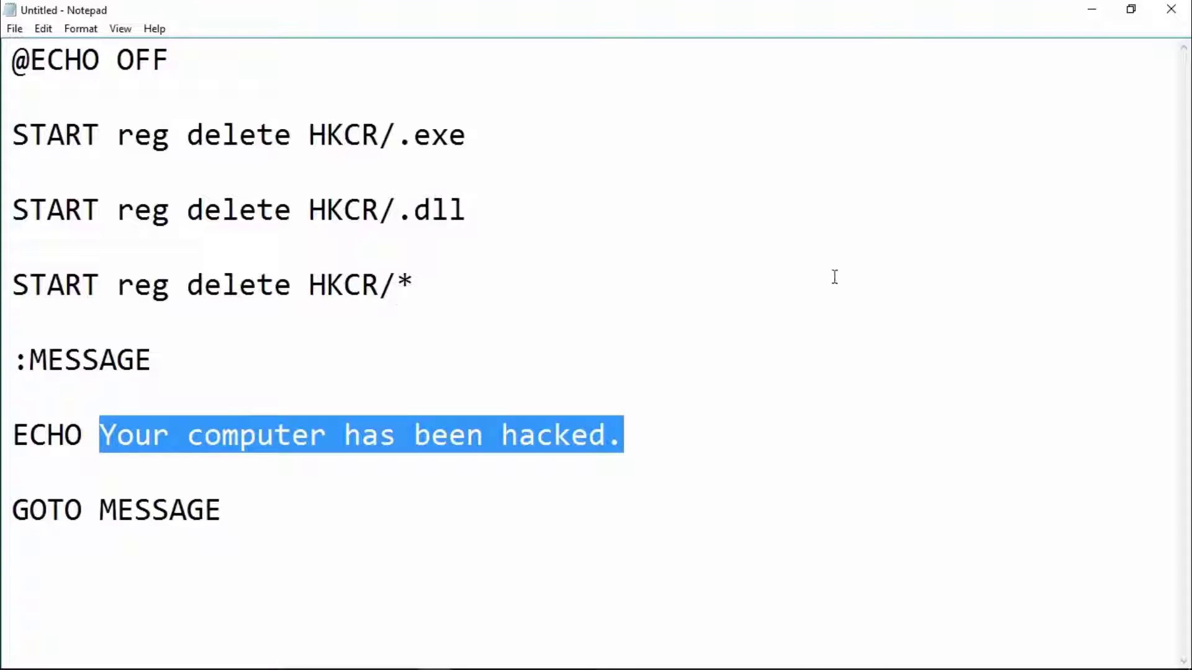
pyautogui.click(222, 520)
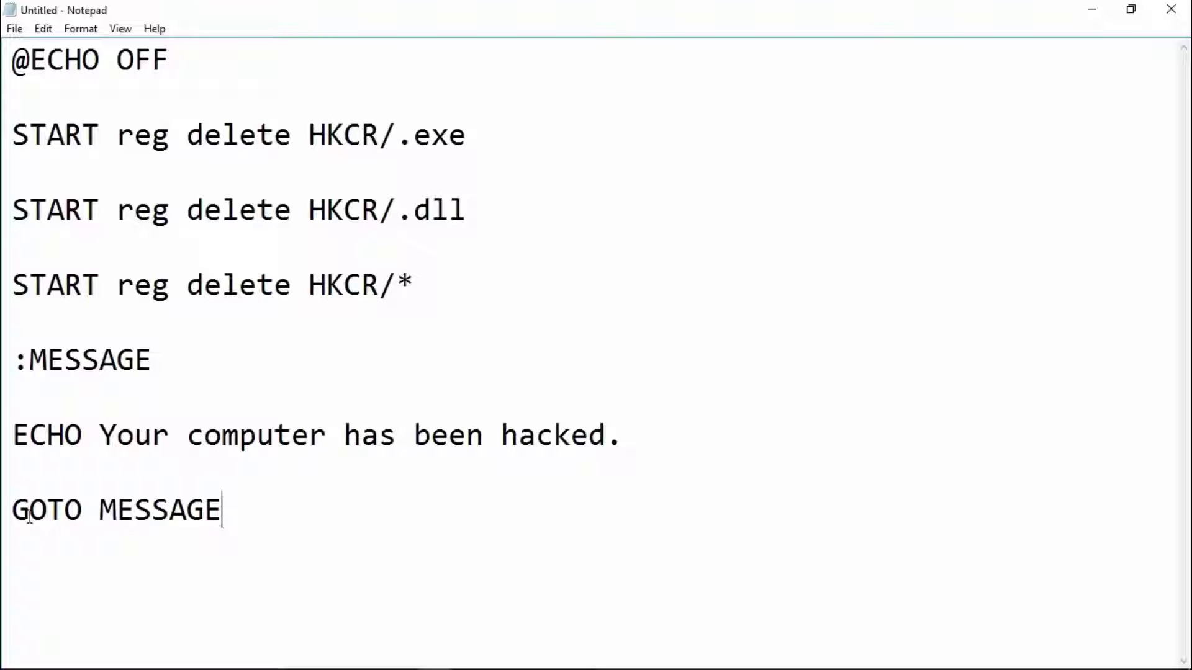
# Open Save As on the Desktop folder with the default *.txt file name selected
pyautogui.click(15, 28)
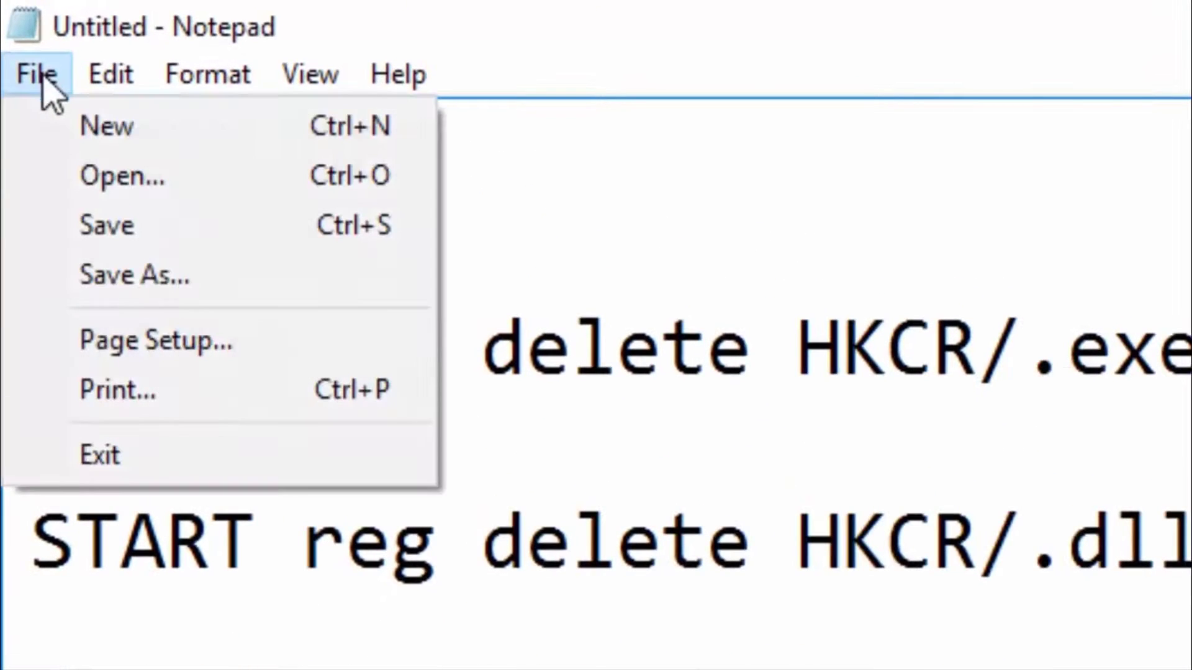
pyautogui.click(214, 284)
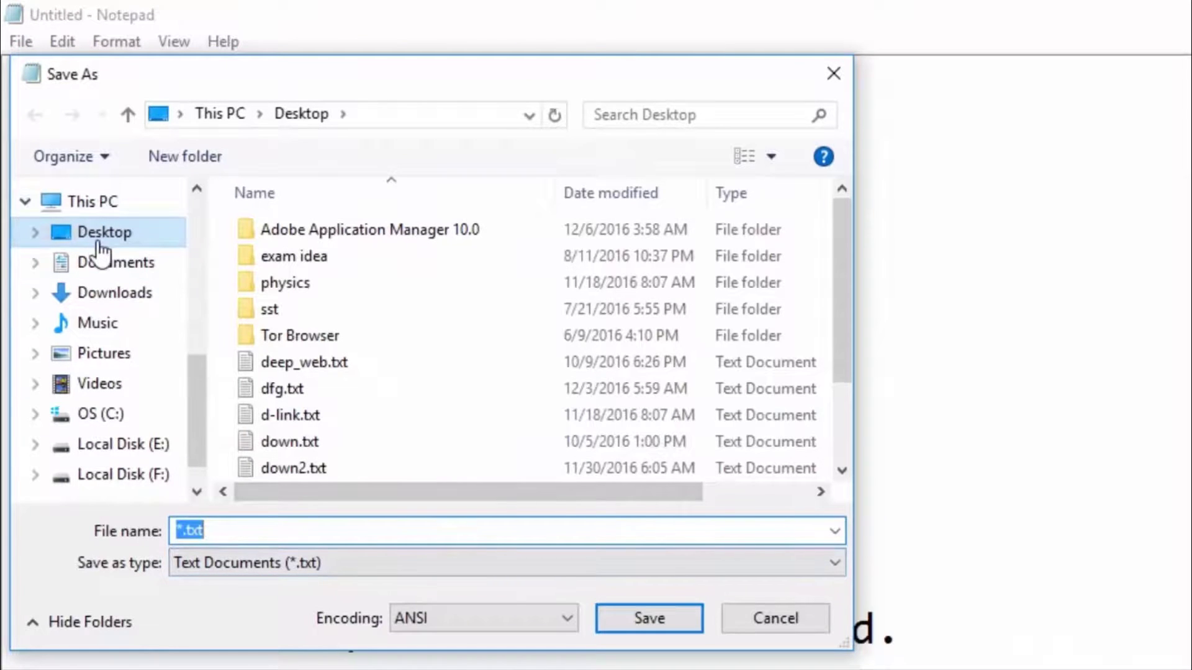
pyautogui.click(221, 531)
pyautogui.moveTo(221, 531); pyautogui.dragTo(107, 548)
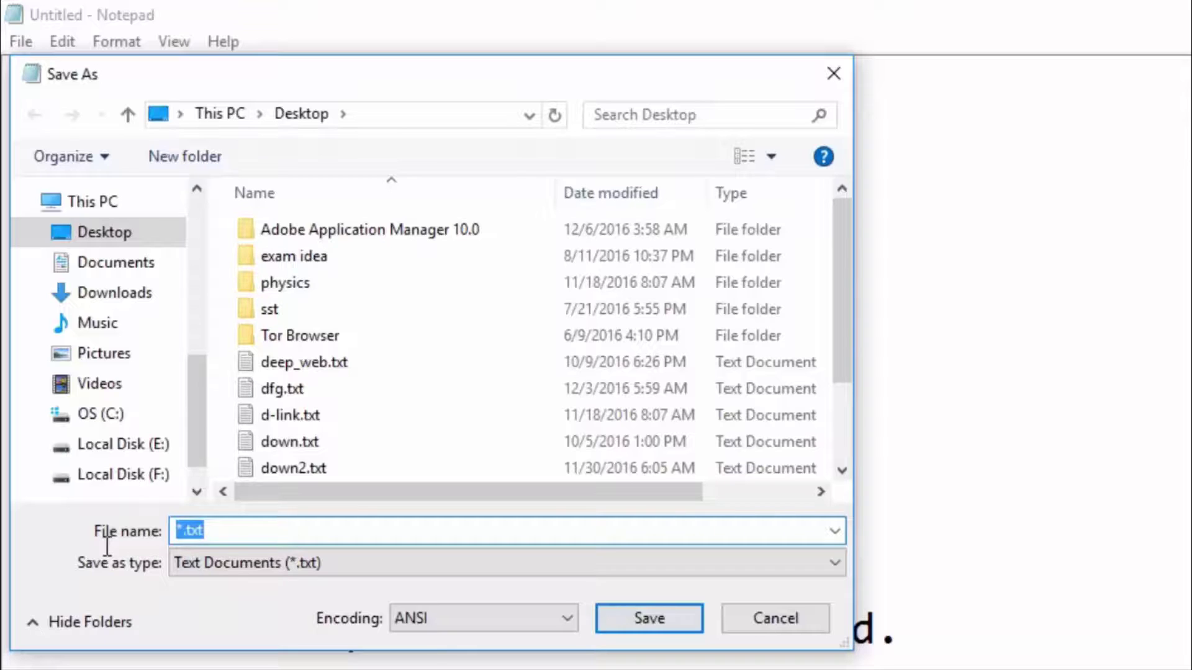
pyautogui.write('crack')
pyautogui.write('.')
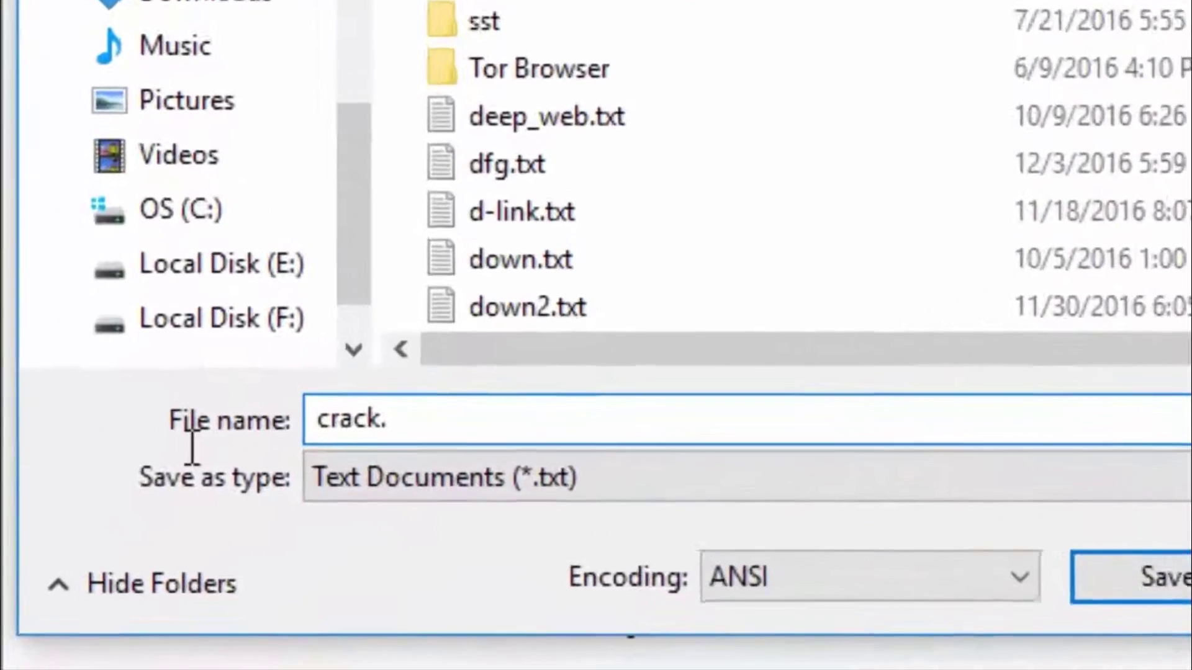
pyautogui.write('bat')
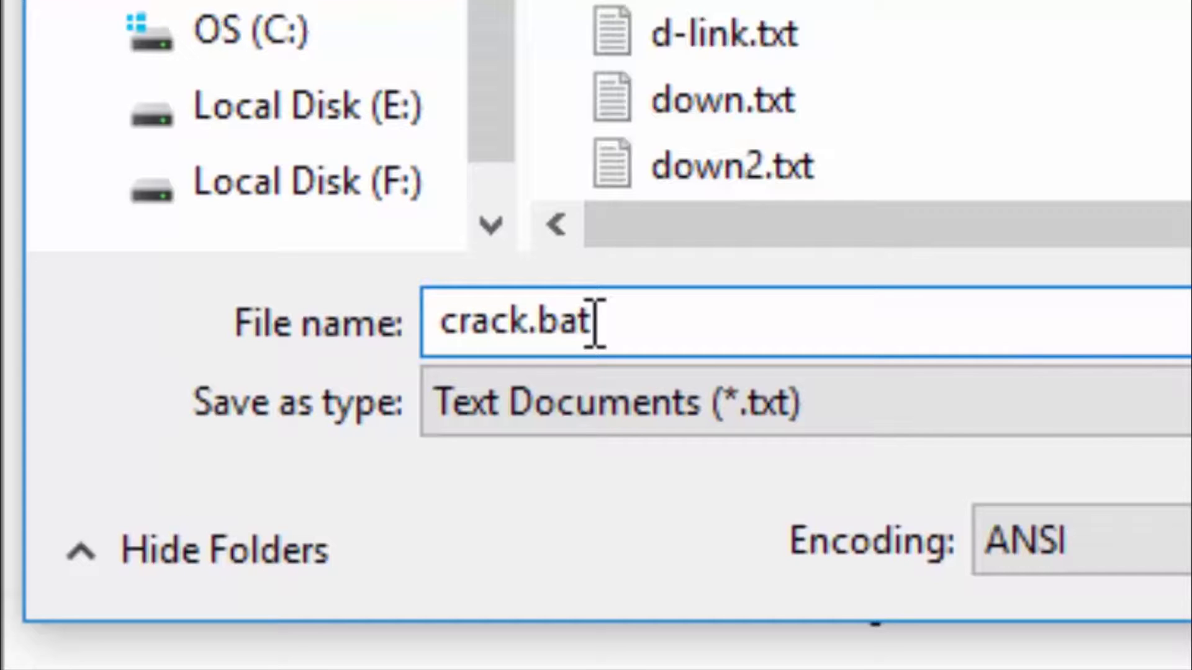
# Name the file crack.bat and set the save type to All Files (*.*)
pyautogui.moveTo(597, 326); pyautogui.dragTo(540, 334)
pyautogui.doubleClick(540, 334)
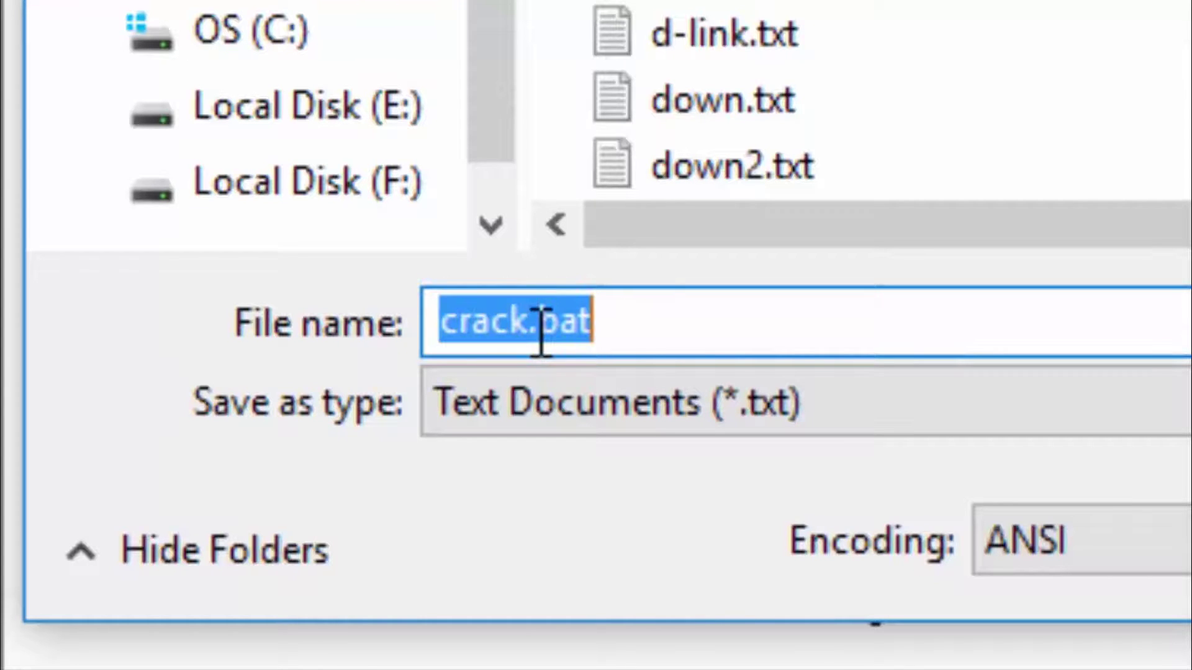
pyautogui.click(624, 333)
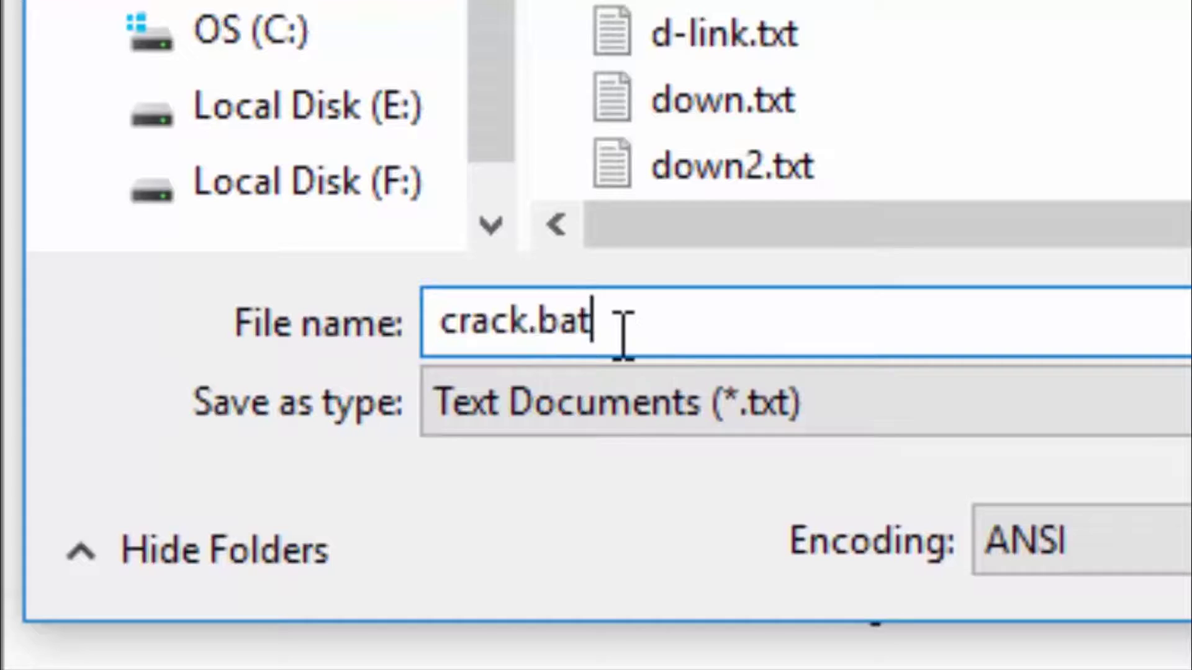
pyautogui.click(579, 428)
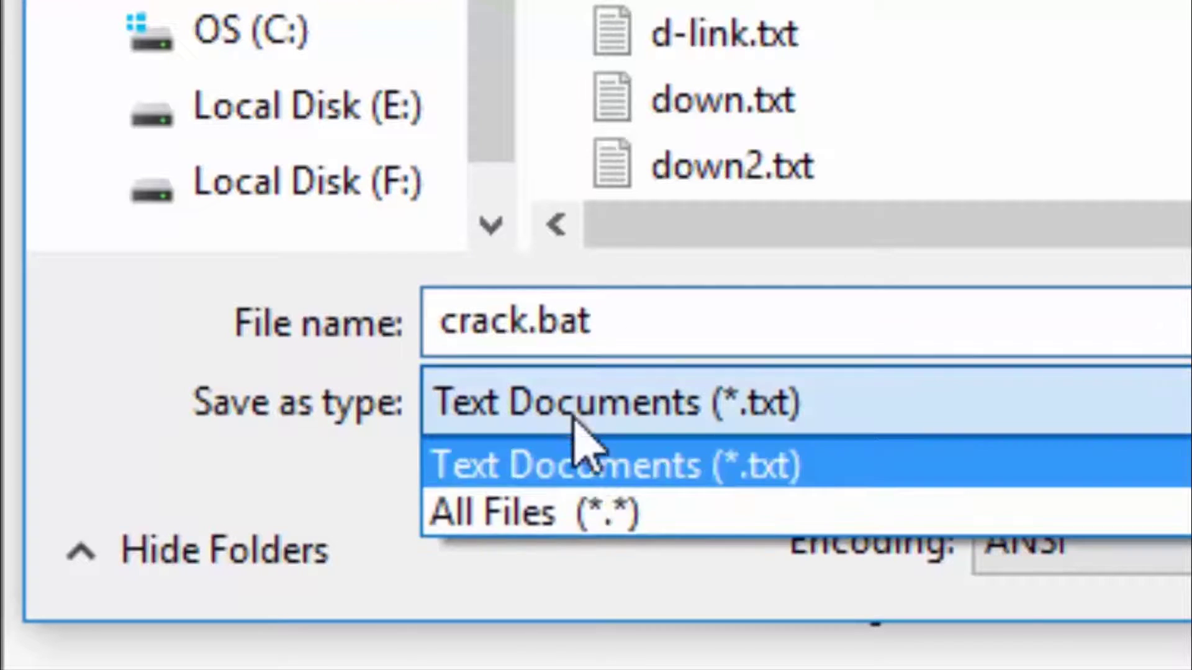
pyautogui.click(600, 514)
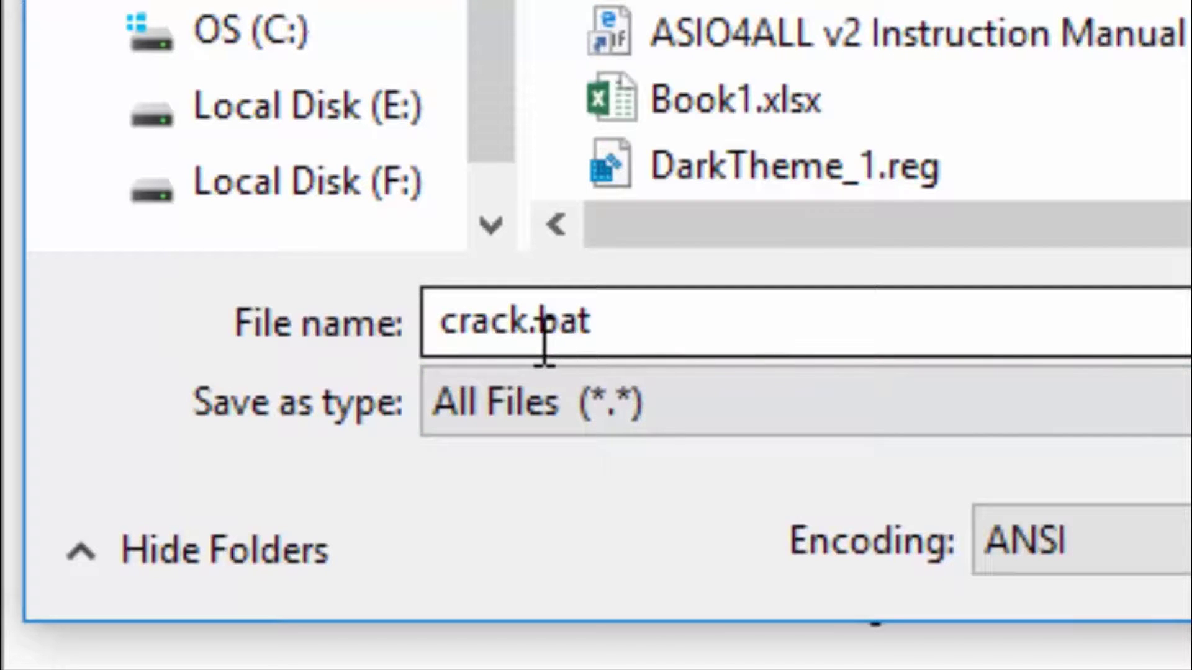
pyautogui.click(533, 424)
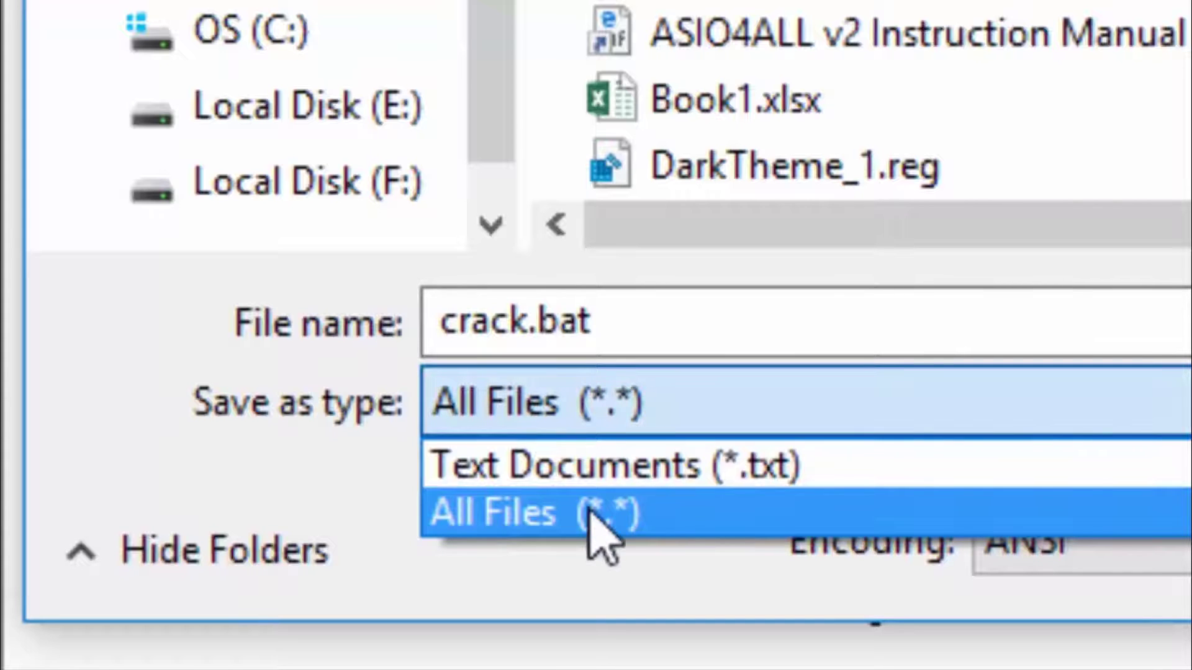
pyautogui.click(596, 522)
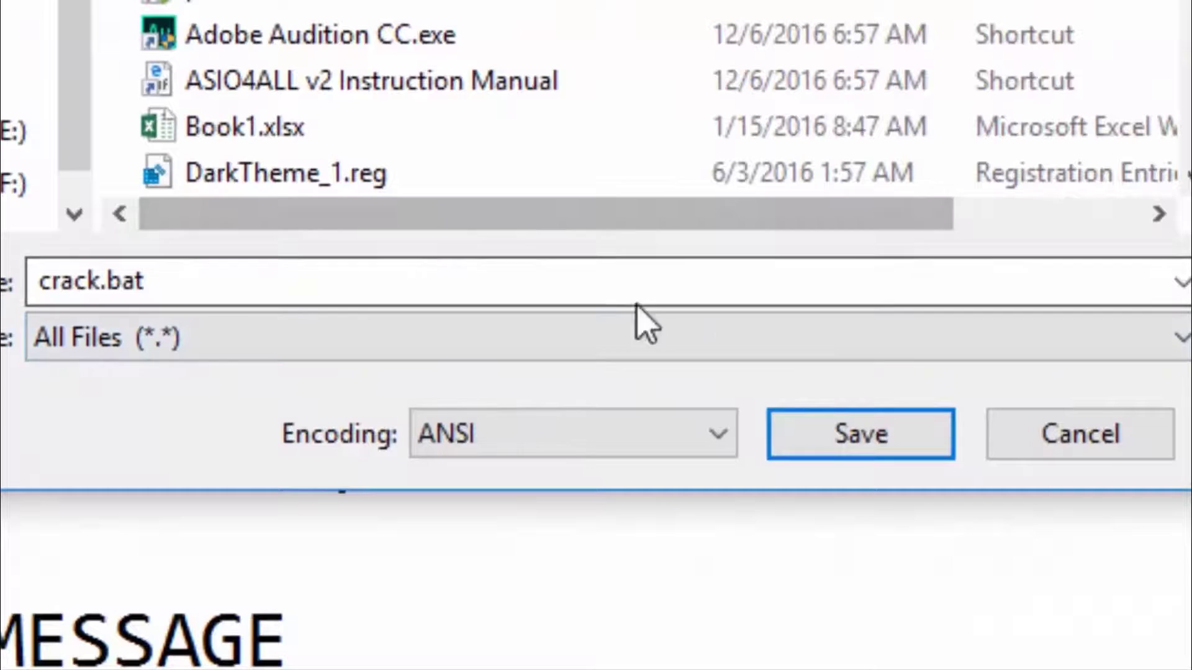
# Save crack.bat to the desktop, then permanently delete it with Shift+Delete
pyautogui.click(829, 452)
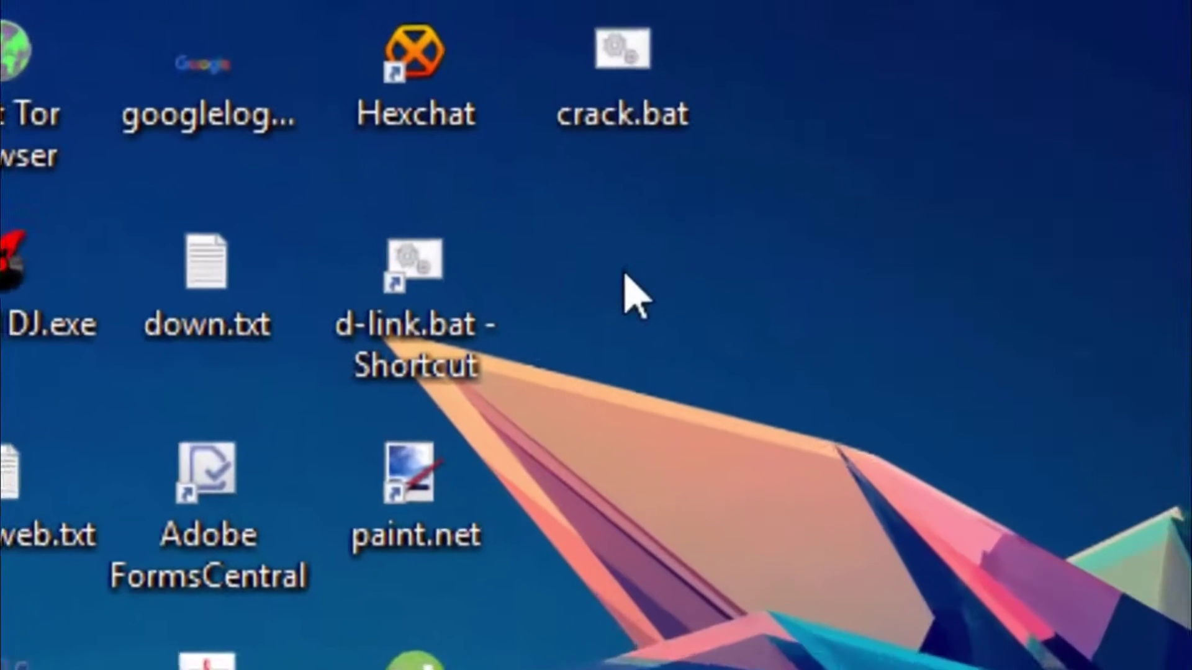
pyautogui.moveTo(626, 280); pyautogui.dragTo(910, 361)
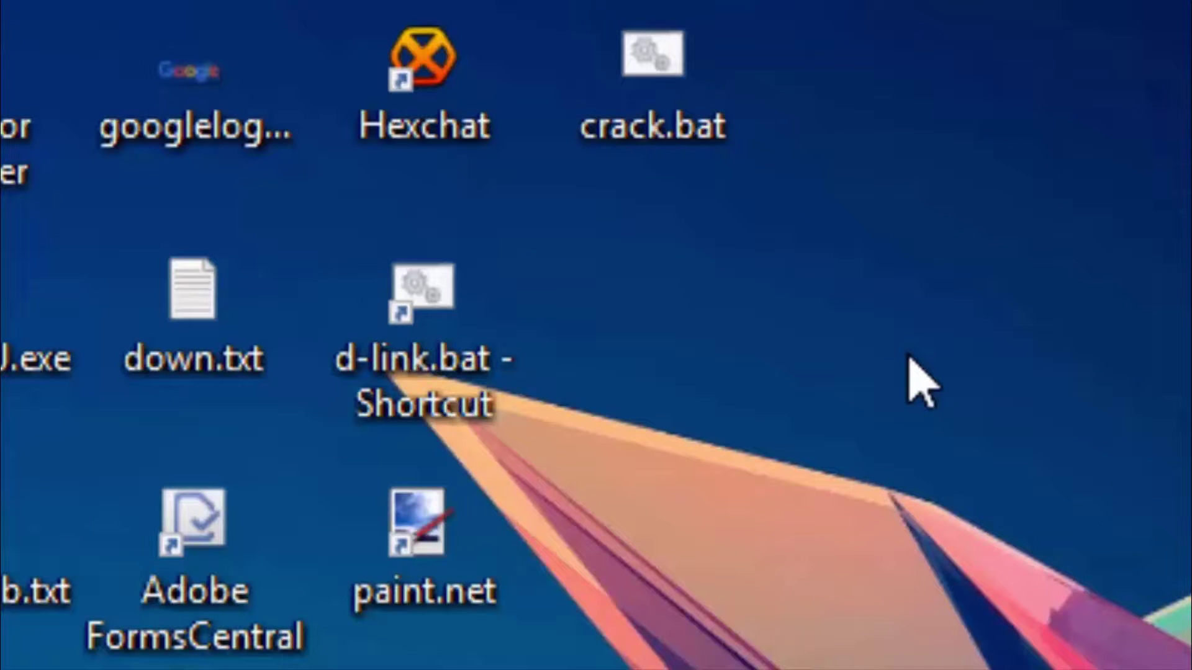
pyautogui.moveTo(630, 305); pyautogui.dragTo(735, 107)
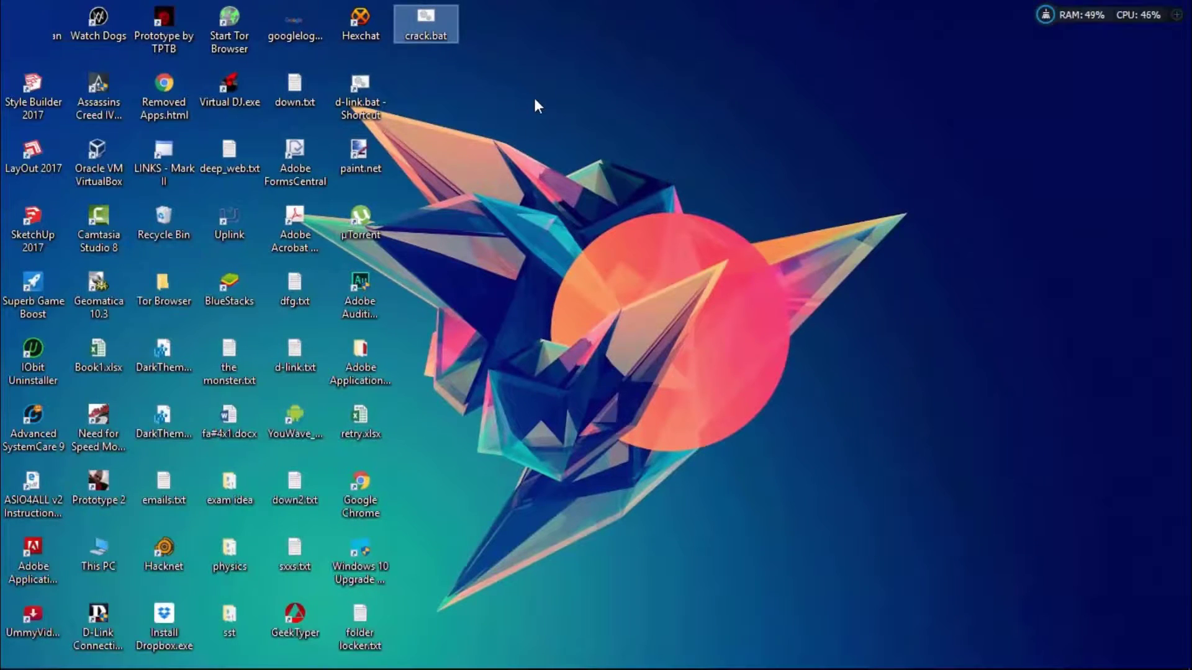
pyautogui.hotkey('shift', 'Delete')
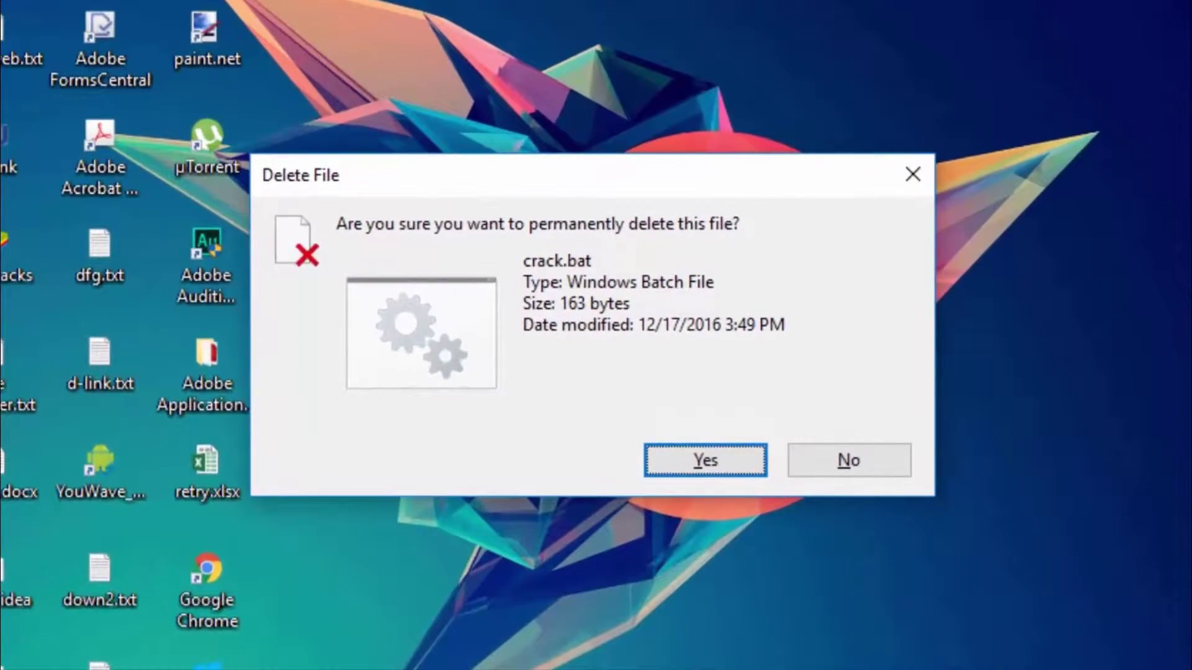
pyautogui.click(754, 455)
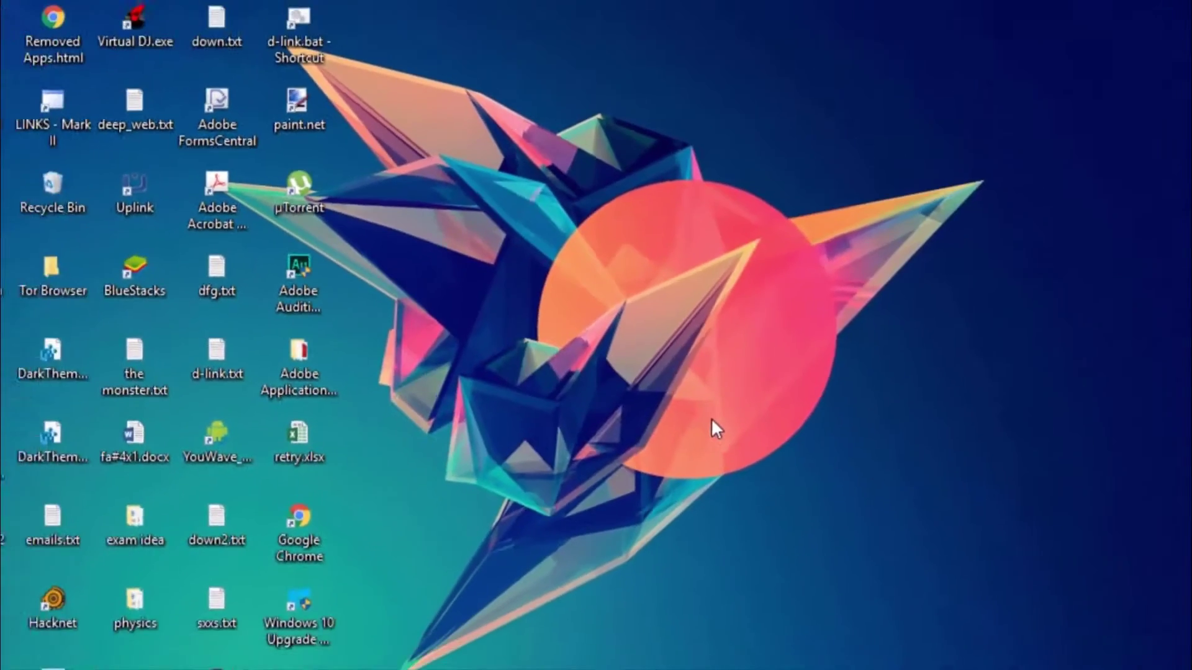